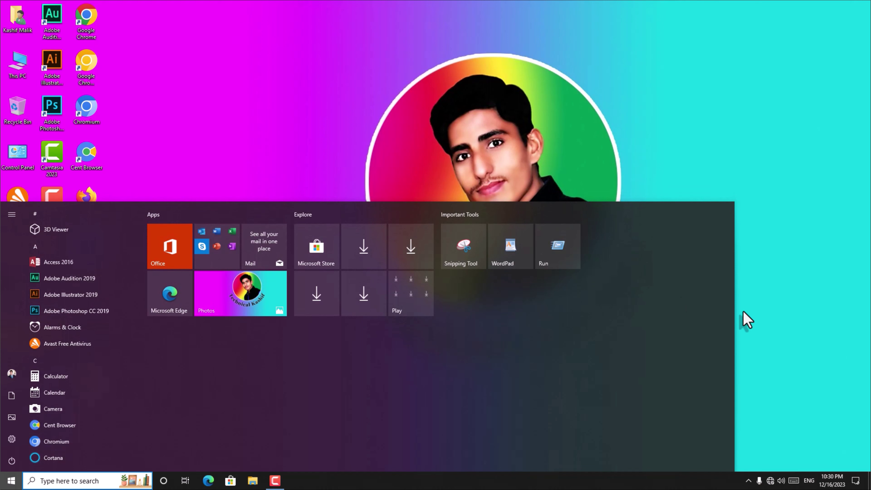
Step: Narrow the Start menu to a single column of tile groups and make it slightly taller
{"action": "left_click_drag", "start_coordinate": [734, 312], "coordinate": [294, 312]}
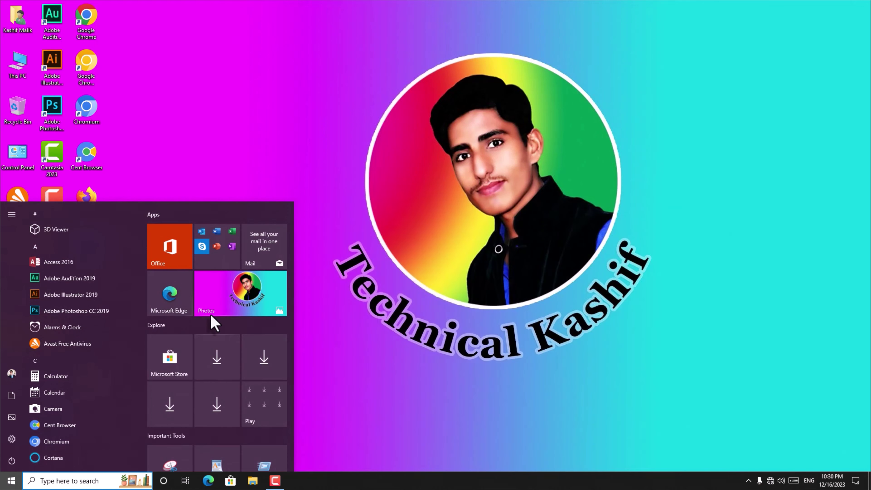
{"action": "left_click_drag", "start_coordinate": [153, 202], "coordinate": [154, 179]}
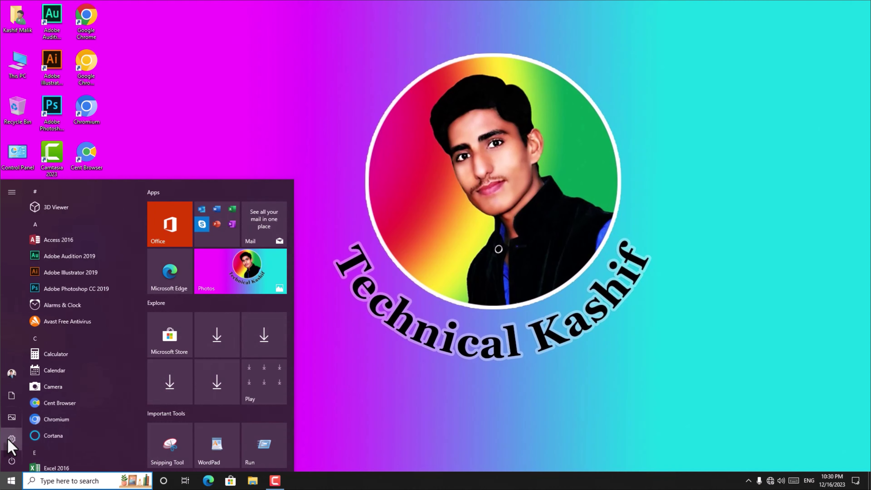
Step: Open the Start page of the Personalization settings
{"action": "left_click", "coordinate": [30, 444]}
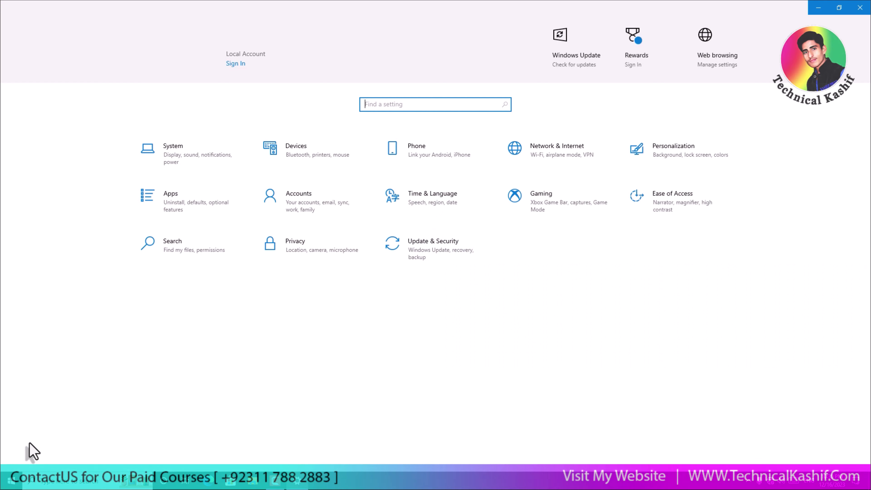
{"action": "left_click", "coordinate": [687, 160]}
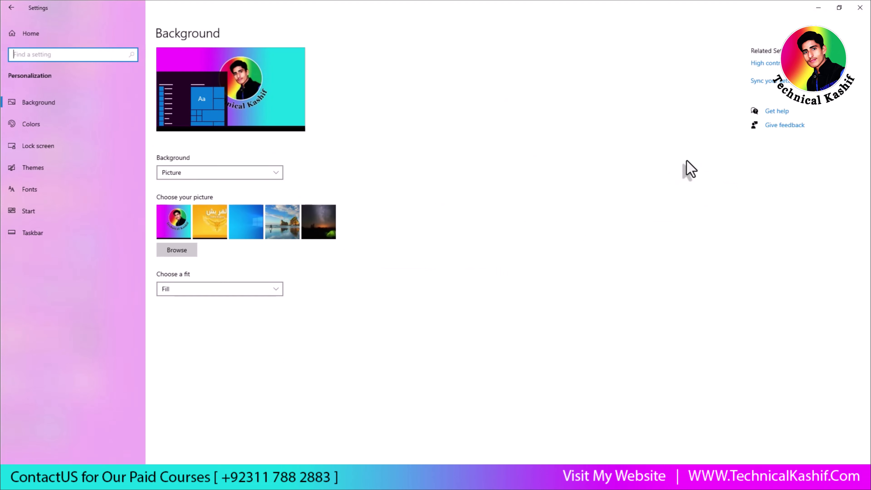
{"action": "left_click", "coordinate": [62, 209]}
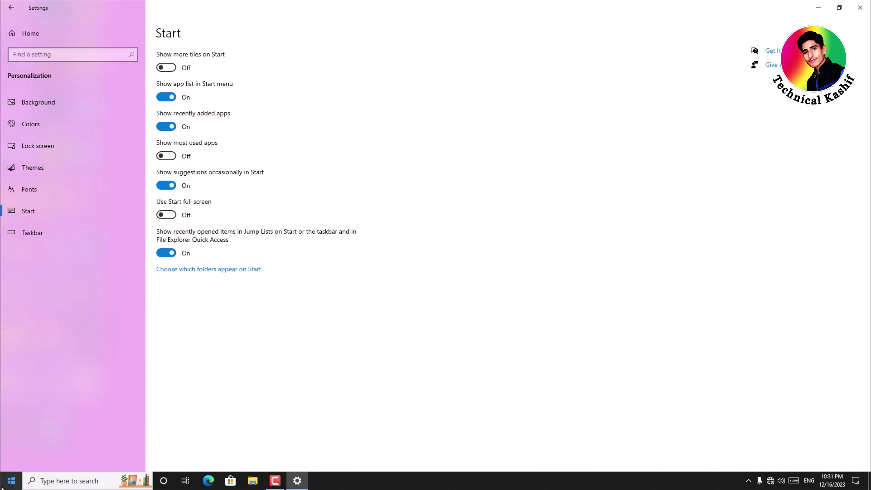
Step: Try showing more tiles on Start, compare the Start menu's width, and switch the option back off
{"action": "left_click", "coordinate": [4, 485]}
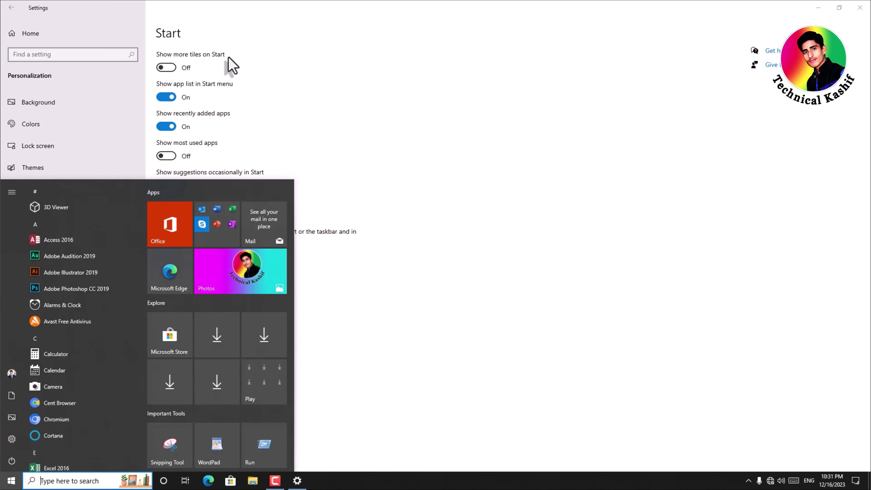
{"action": "left_click", "coordinate": [166, 68]}
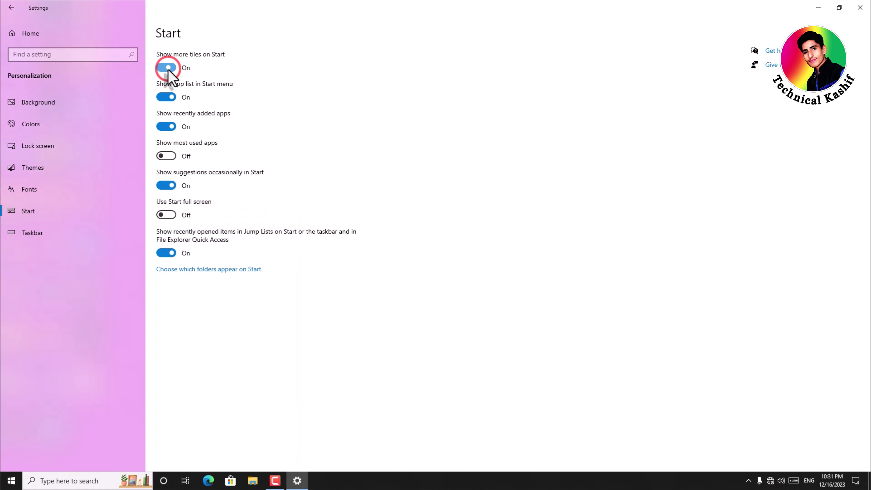
{"action": "left_click", "coordinate": [166, 68]}
{"action": "left_click", "coordinate": [10, 481]}
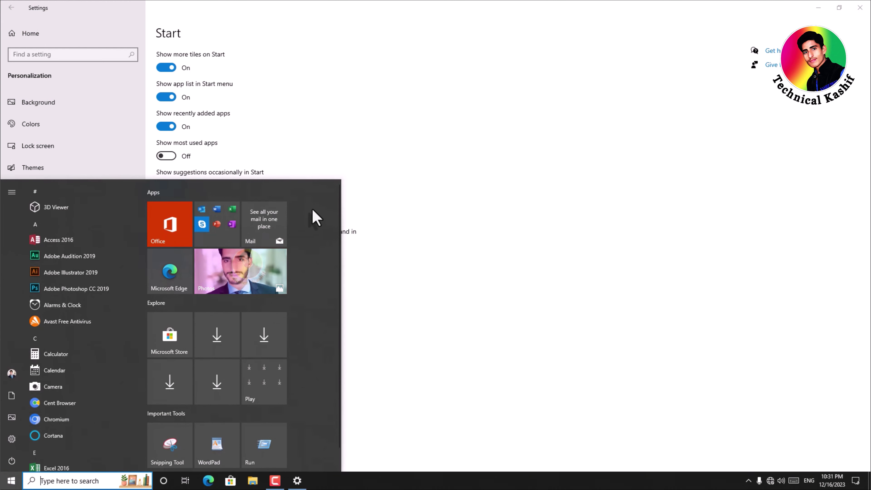
{"action": "left_click", "coordinate": [167, 67]}
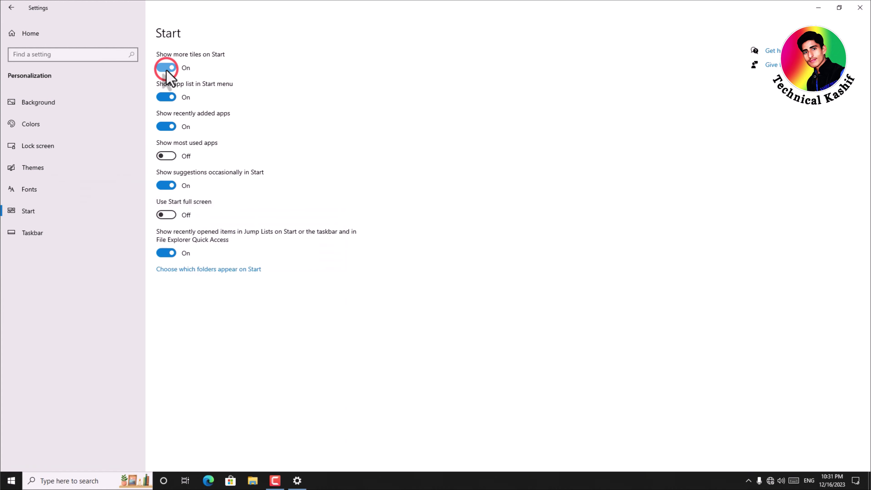
{"action": "left_click", "coordinate": [167, 68]}
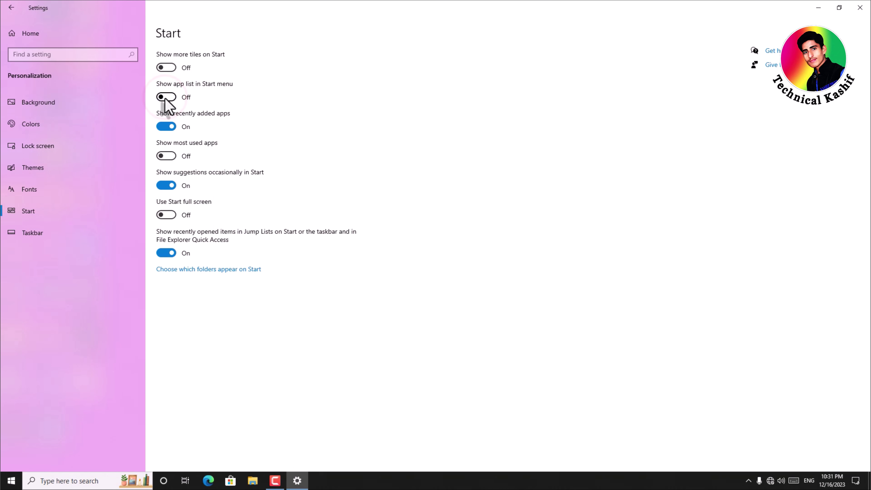
Step: With the Start menu's app list hidden, browse its All apps view and turn the app list back on
{"action": "left_click", "coordinate": [4, 485]}
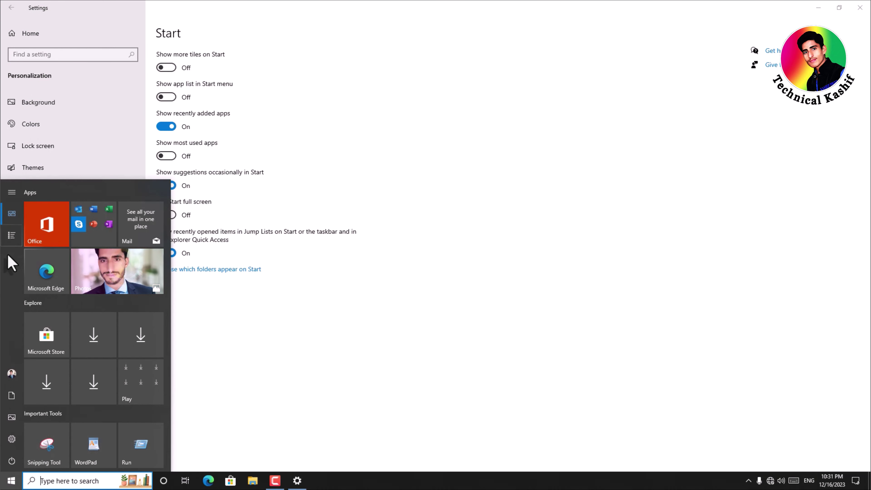
{"action": "mouse_move", "coordinate": [9, 258]}
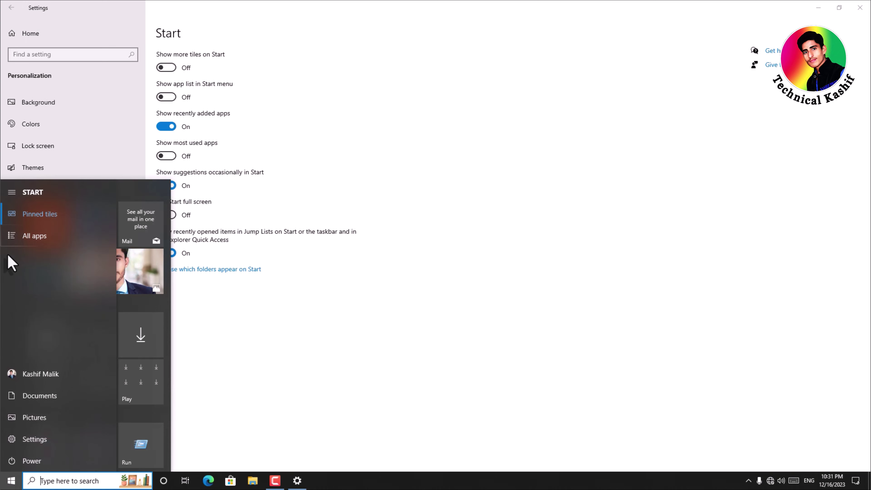
{"action": "left_click", "coordinate": [58, 235]}
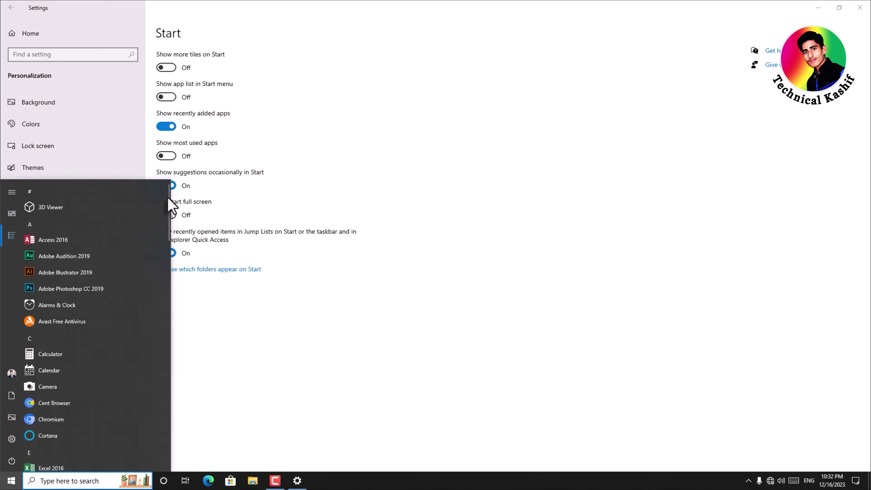
{"action": "left_click_drag", "start_coordinate": [170, 205], "coordinate": [174, 461]}
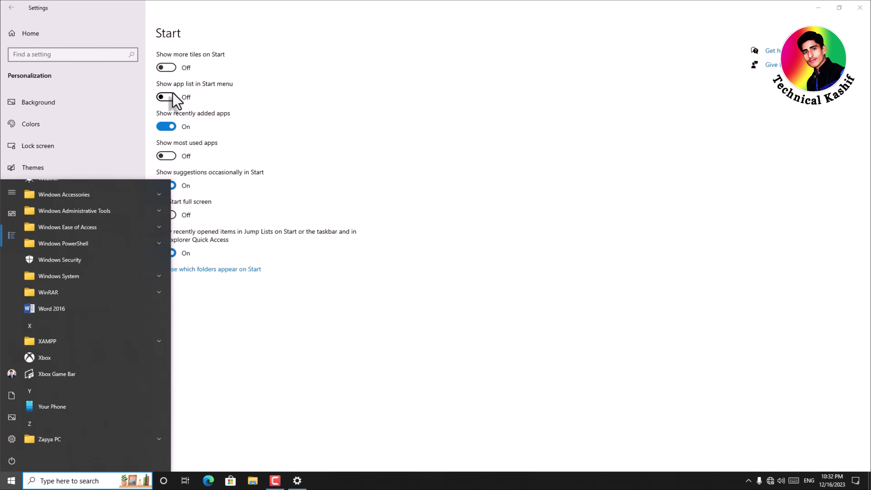
{"action": "left_click", "coordinate": [166, 97]}
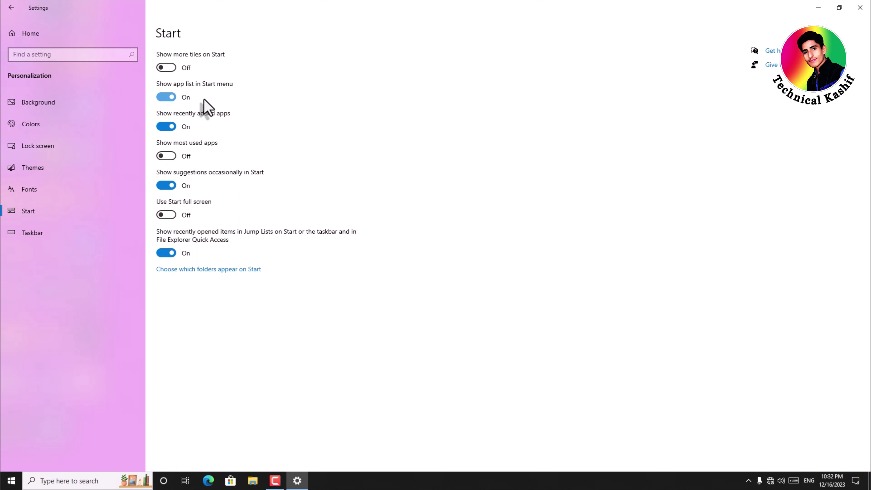
Step: Turn off the display of recently added apps and check the Start menu
{"action": "left_click", "coordinate": [3, 486]}
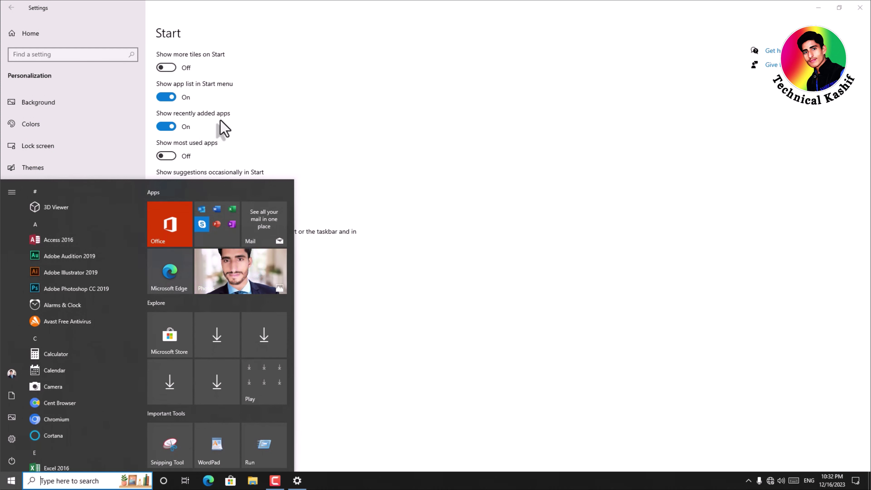
{"action": "left_click", "coordinate": [171, 127]}
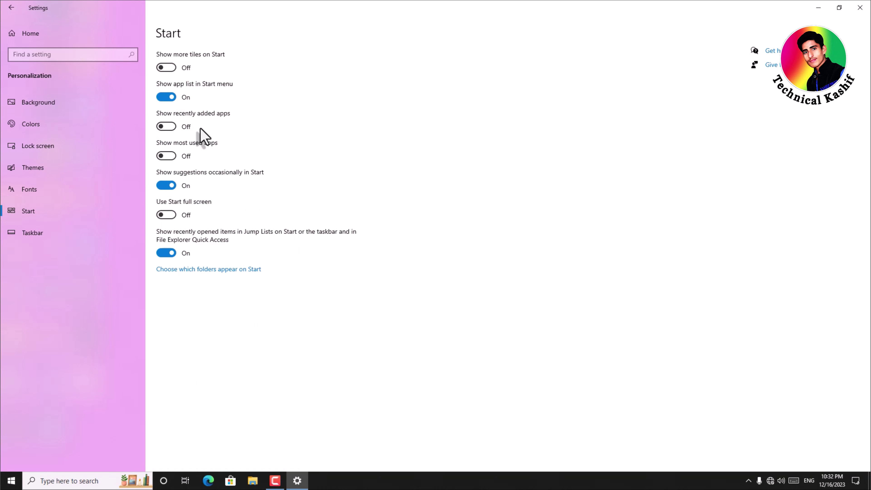
{"action": "left_click", "coordinate": [8, 484]}
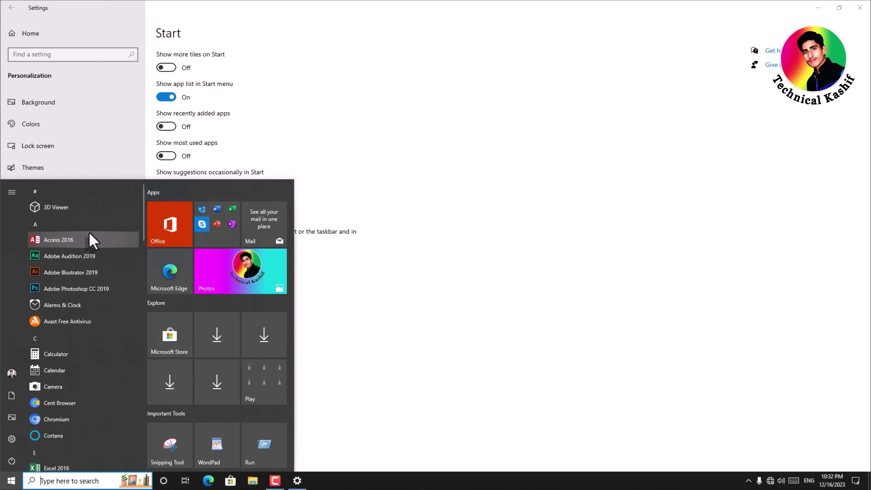
Step: Examine the extra options offered for 3D Viewer and look through the Start menu's app list
{"action": "right_click", "coordinate": [74, 207]}
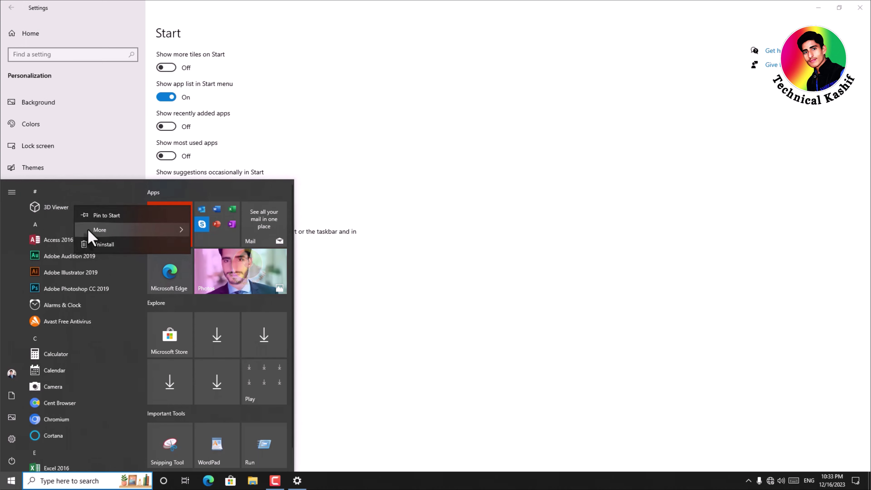
{"action": "mouse_move", "coordinate": [88, 230]}
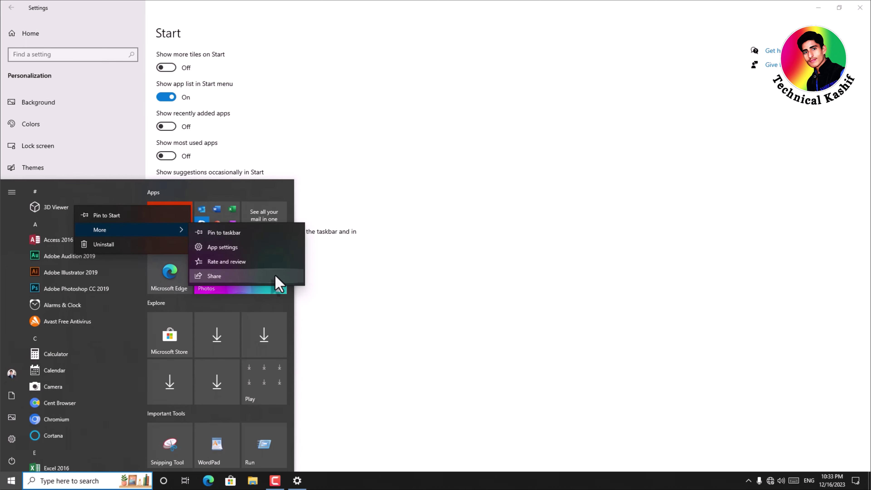
{"action": "left_click", "coordinate": [93, 191]}
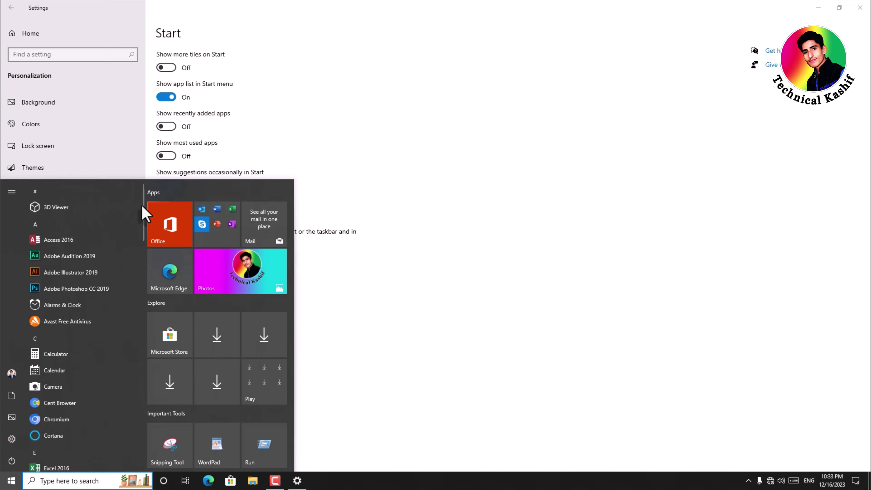
{"action": "left_click_drag", "start_coordinate": [142, 205], "coordinate": [132, 356]}
{"action": "scroll", "coordinate": [92, 357], "scroll_direction": "down", "scroll_amount": 5}
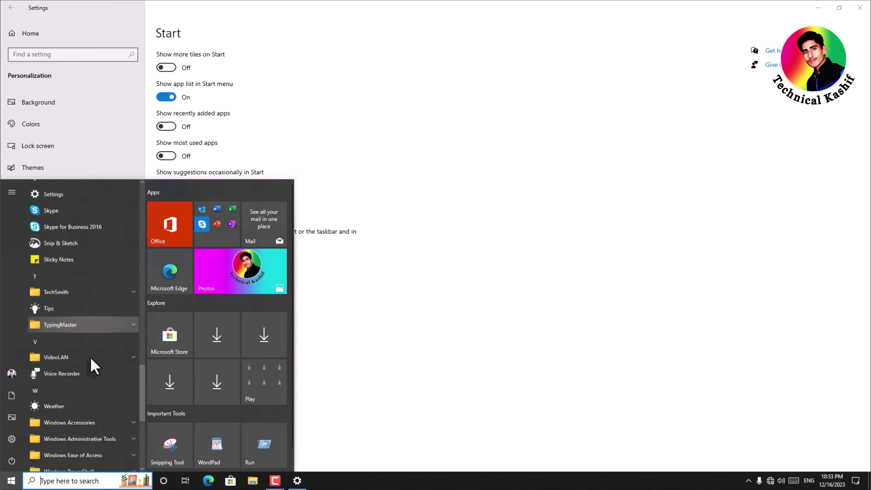
{"action": "scroll", "coordinate": [91, 352], "scroll_direction": "up", "scroll_amount": 4}
{"action": "scroll", "coordinate": [91, 340], "scroll_direction": "up", "scroll_amount": 4}
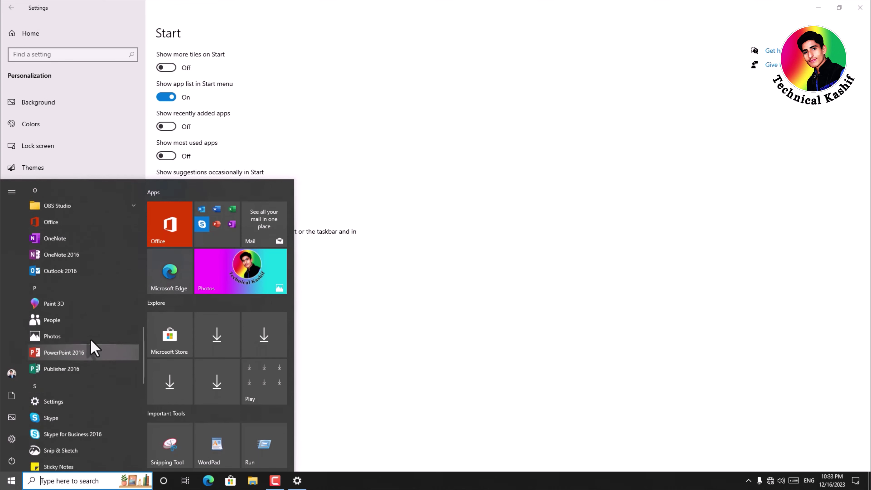
{"action": "scroll", "coordinate": [90, 341], "scroll_direction": "up", "scroll_amount": 4}
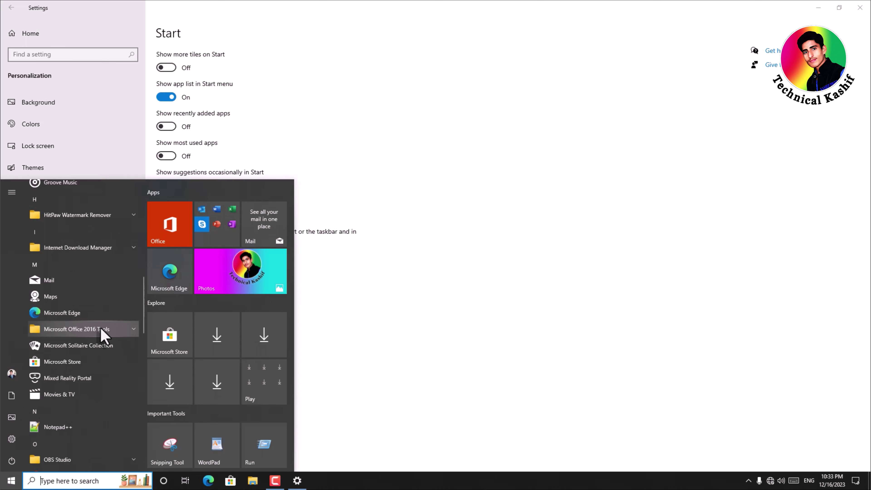
{"action": "left_click", "coordinate": [410, 132]}
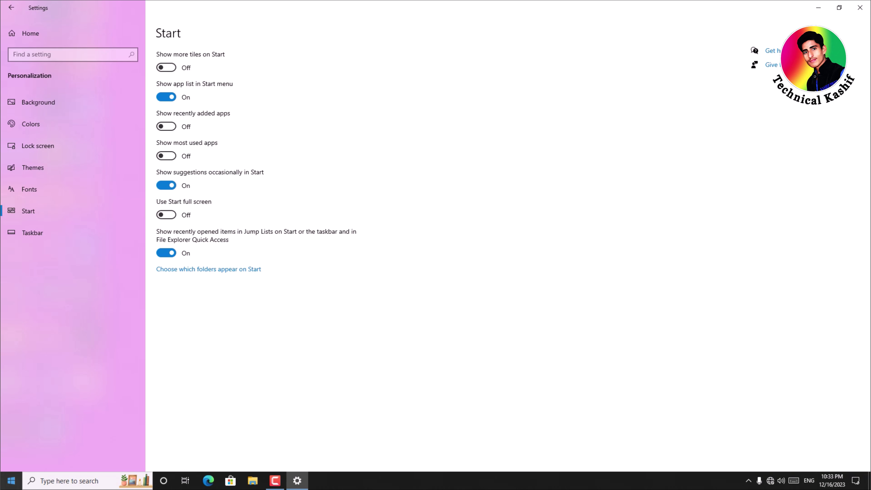
Step: Compare the regular Start menu with its full-screen version and turn full-screen Start back off
{"action": "left_click", "coordinate": [11, 481]}
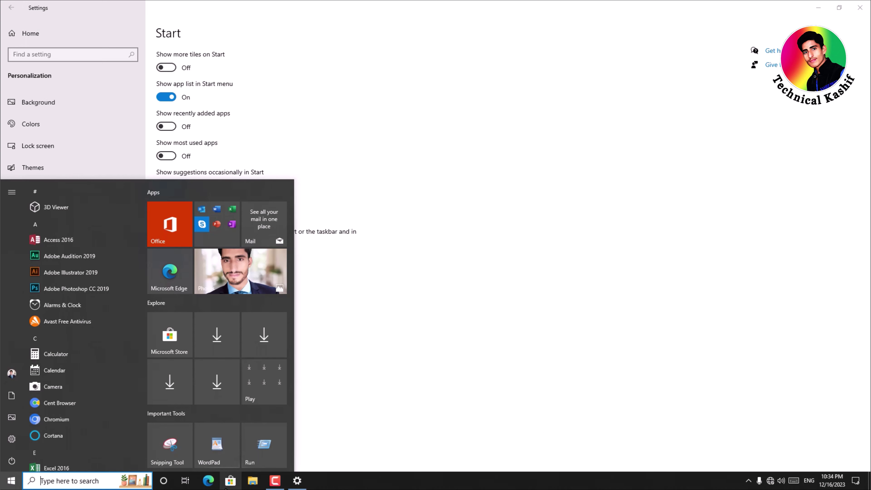
{"action": "left_click", "coordinate": [360, 174]}
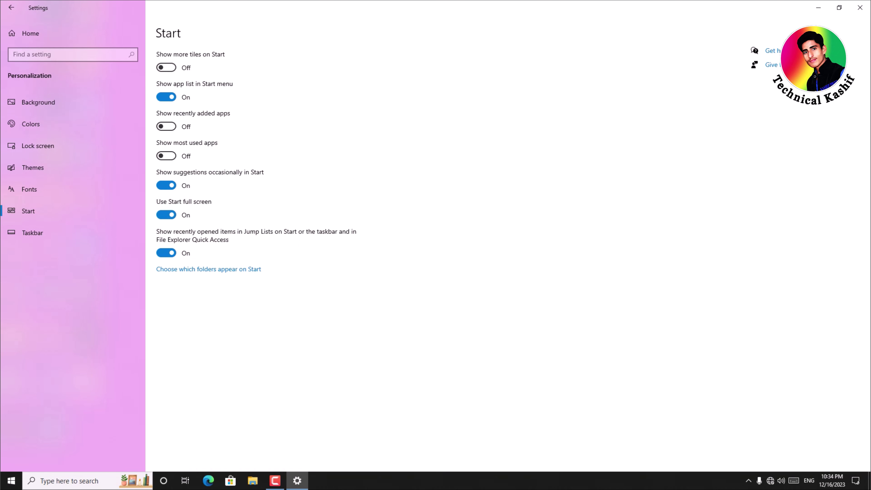
{"action": "left_click", "coordinate": [6, 486]}
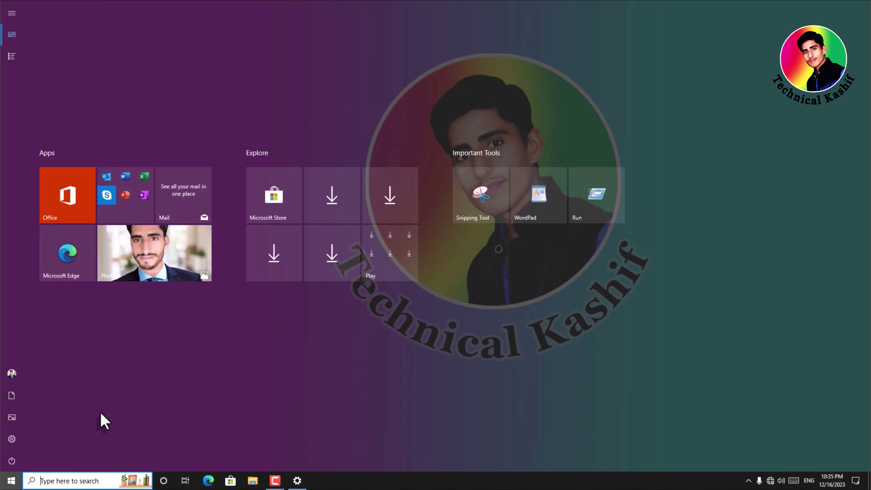
{"action": "left_click", "coordinate": [3, 484]}
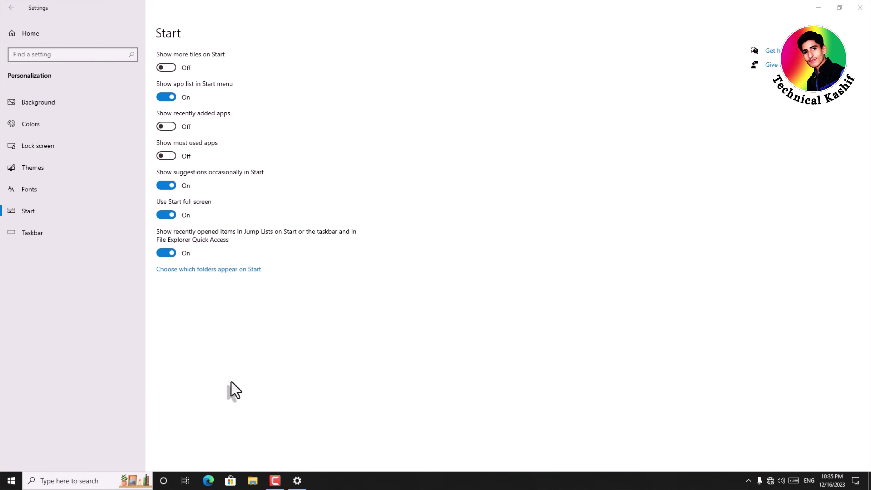
{"action": "left_click", "coordinate": [167, 214]}
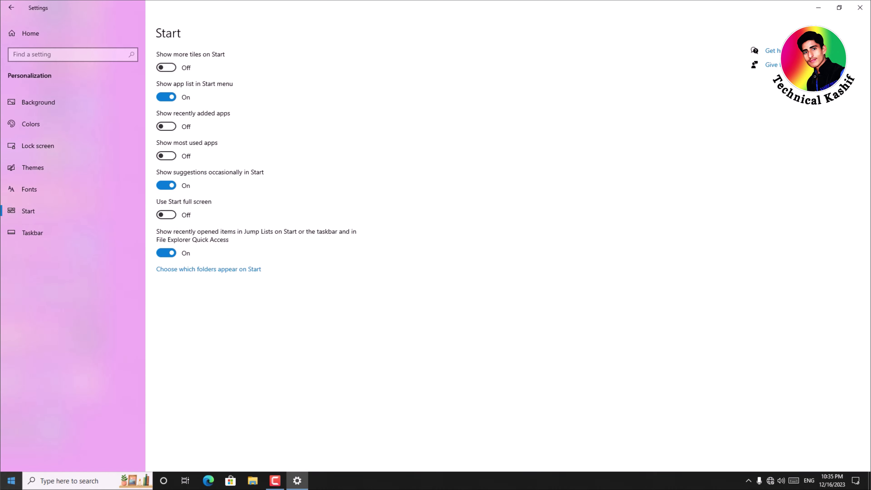
Step: Check the recent files in File Explorer's Quick access and turn off recently opened items for Jump Lists and Quick Access in Settings
{"action": "left_click", "coordinate": [11, 481]}
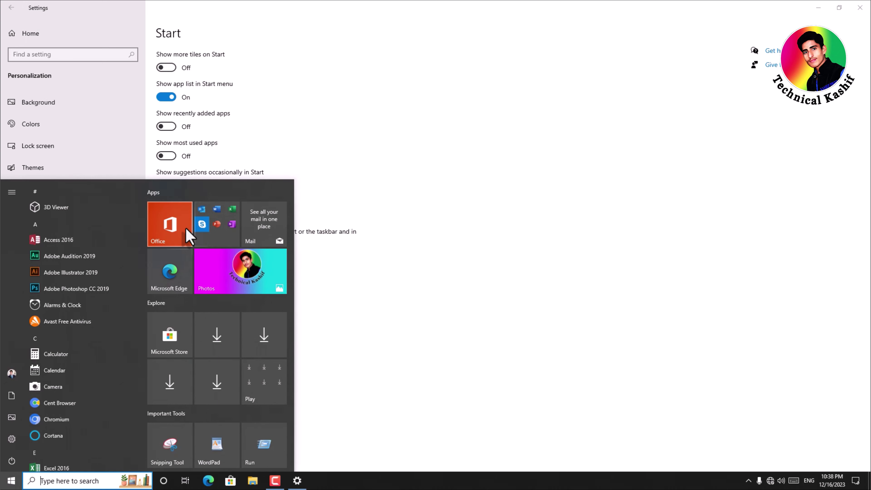
{"action": "left_click", "coordinate": [405, 192]}
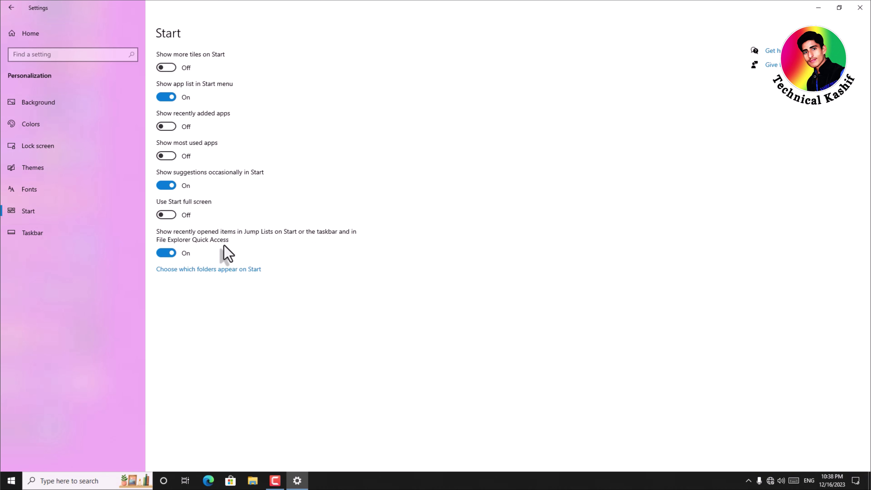
{"action": "left_click", "coordinate": [252, 482]}
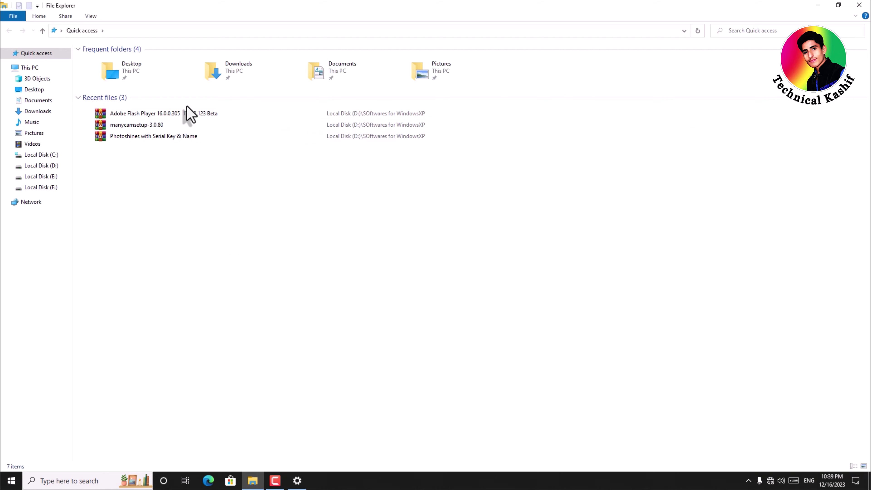
{"action": "left_click", "coordinate": [297, 480]}
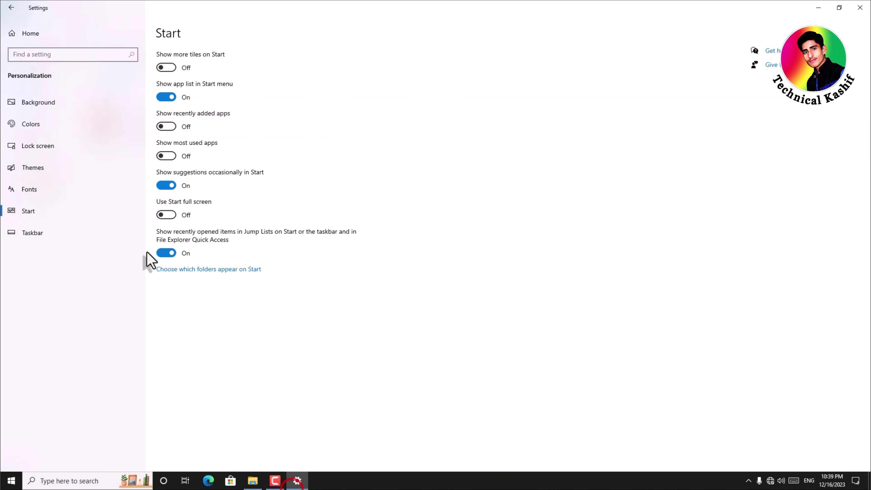
{"action": "left_click", "coordinate": [169, 253]}
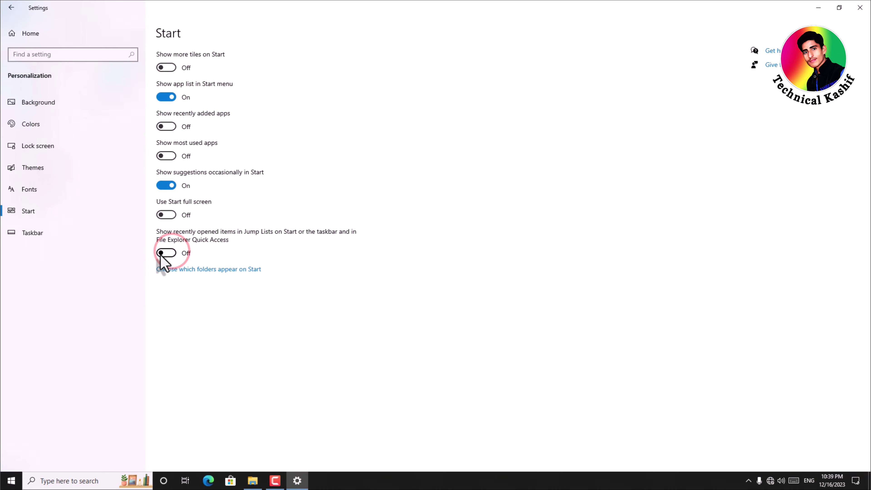
Step: In File Explorer's Folder Options, disable recently used files and frequently used folders in Quick access, apply the changes and close File Explorer
{"action": "left_click", "coordinate": [252, 482]}
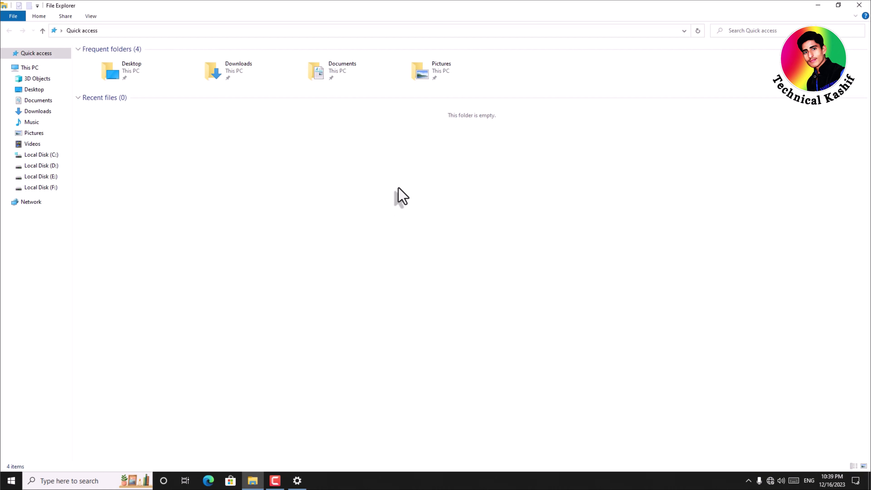
{"action": "left_click", "coordinate": [90, 16]}
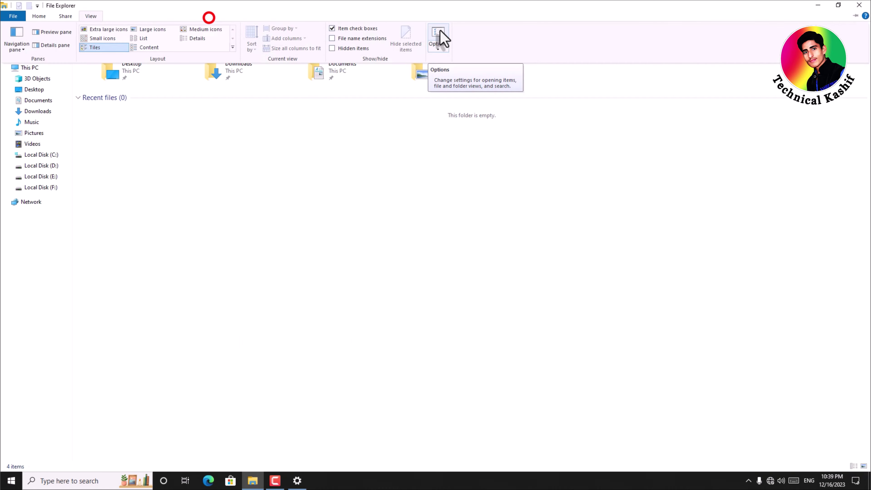
{"action": "left_click", "coordinate": [442, 42]}
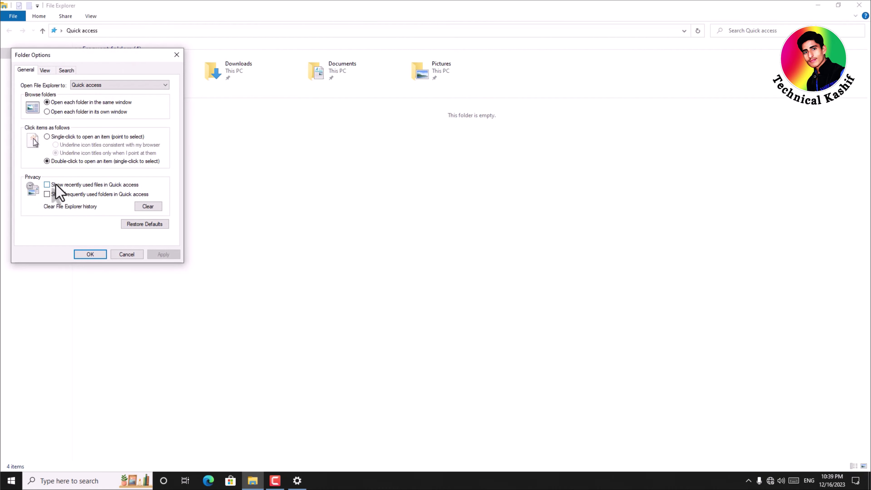
{"action": "left_click", "coordinate": [48, 194]}
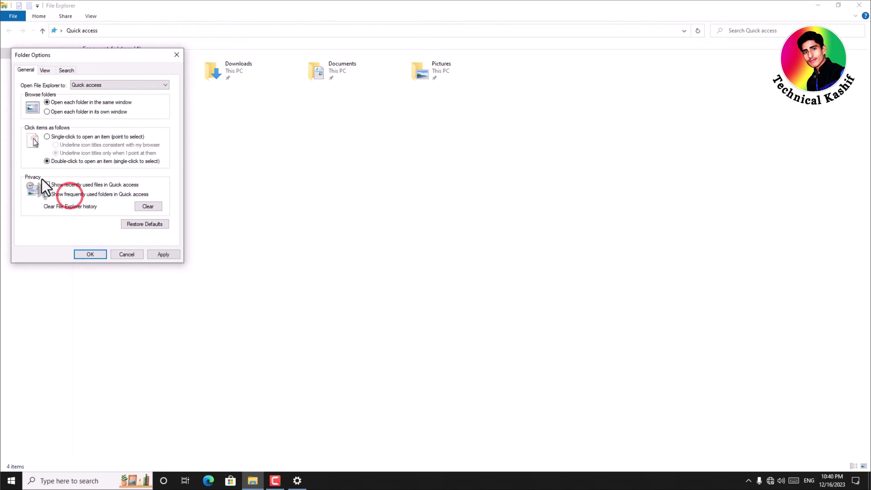
{"action": "left_click", "coordinate": [46, 185]}
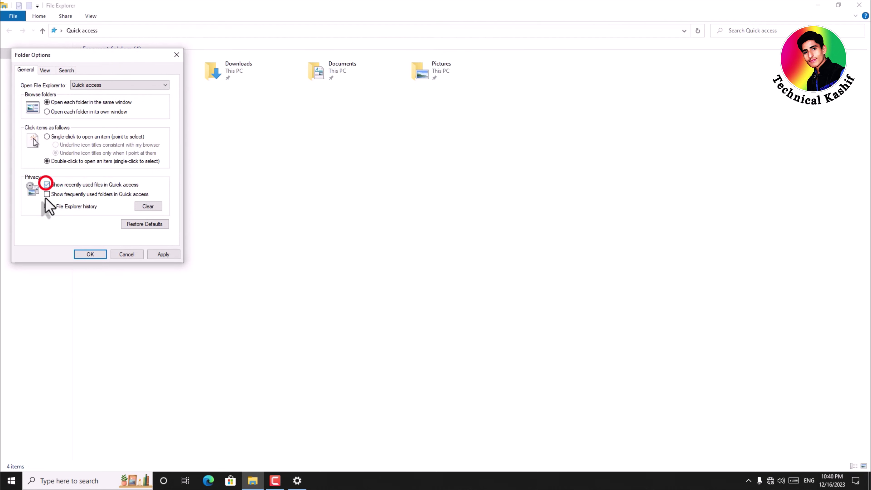
{"action": "left_click", "coordinate": [46, 193]}
{"action": "left_click", "coordinate": [47, 195]}
{"action": "left_click", "coordinate": [155, 254]}
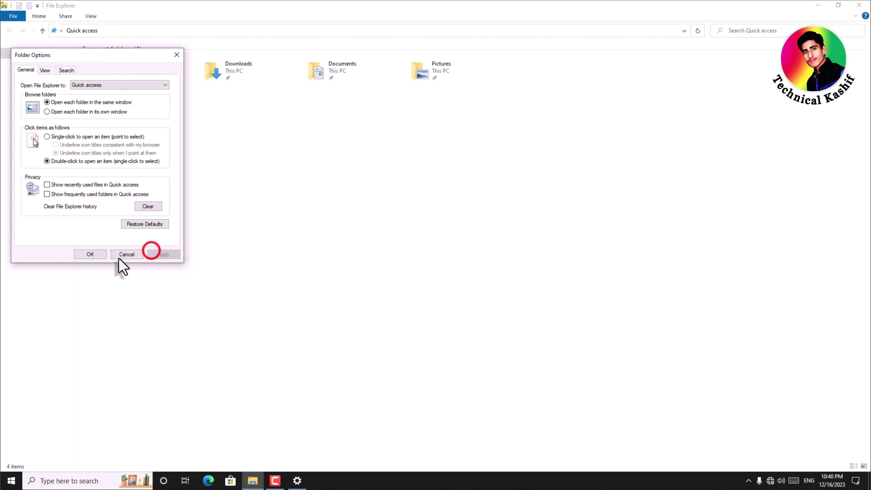
{"action": "left_click", "coordinate": [99, 256]}
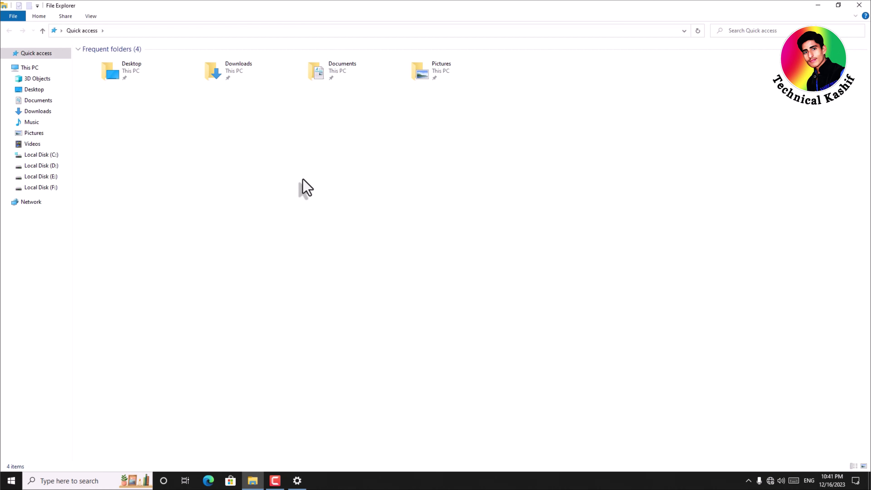
{"action": "left_click", "coordinate": [860, 5]}
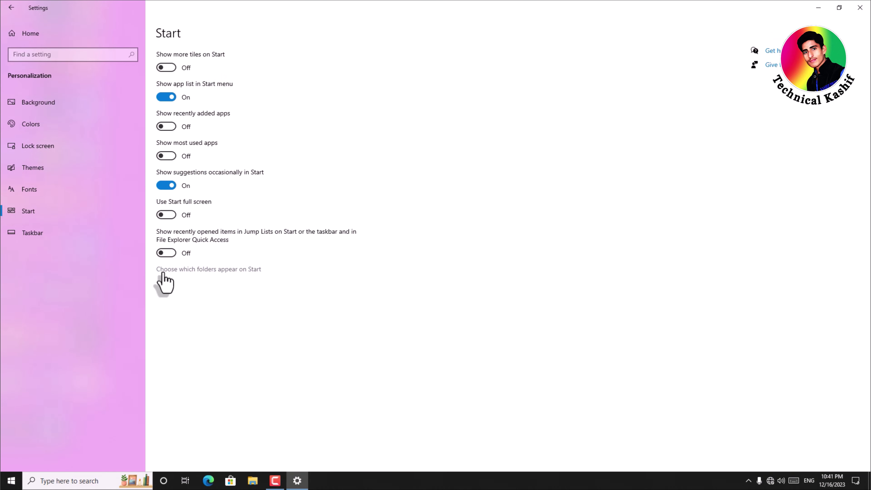
Step: Turn on File Explorer among the folders that appear on Start and check its entry in the Start menu
{"action": "left_click", "coordinate": [243, 270]}
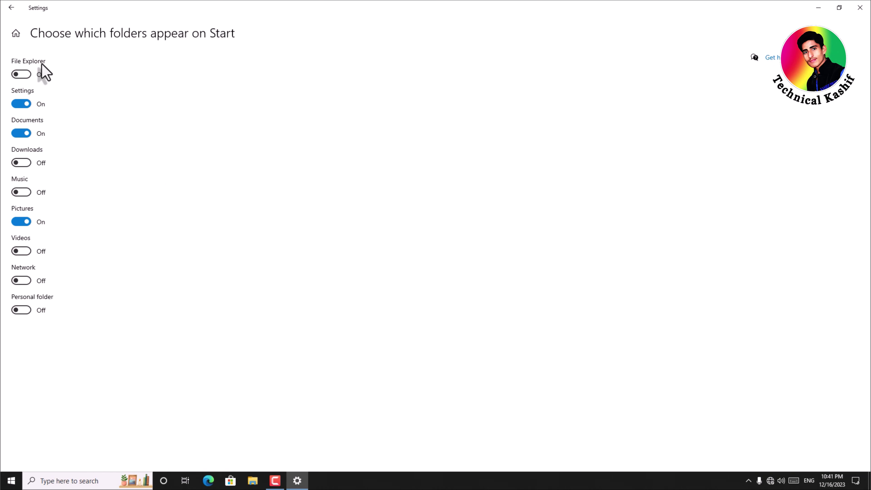
{"action": "left_click", "coordinate": [18, 74]}
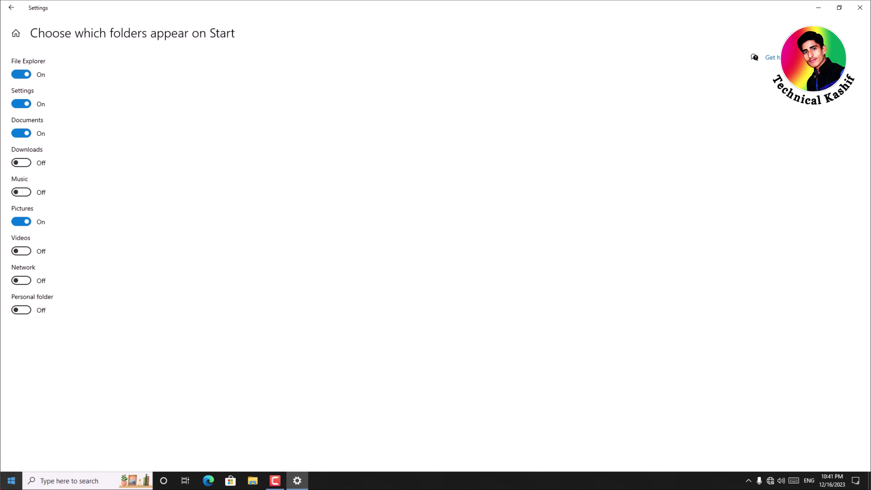
{"action": "key", "text": "super"}
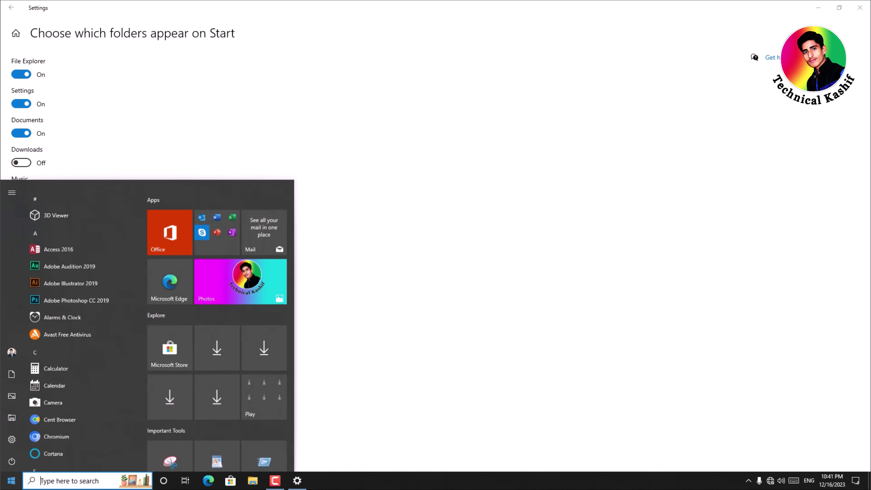
{"action": "mouse_move", "coordinate": [15, 412]}
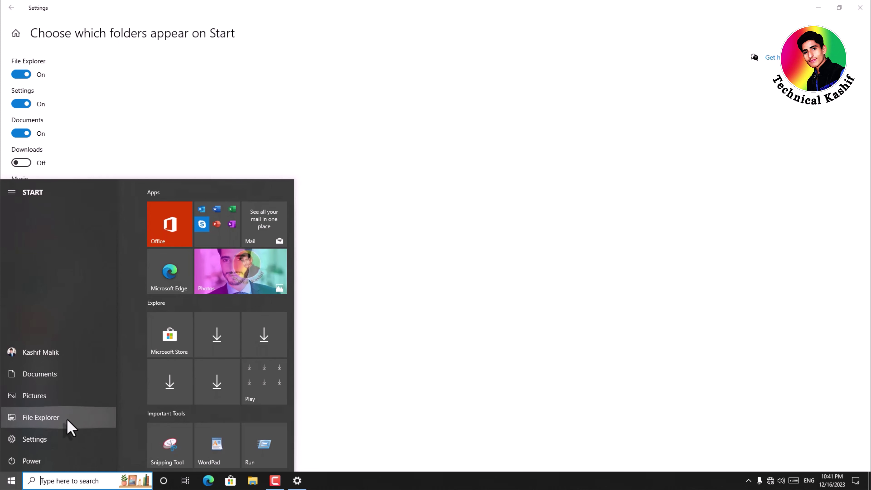
{"action": "left_click", "coordinate": [537, 350]}
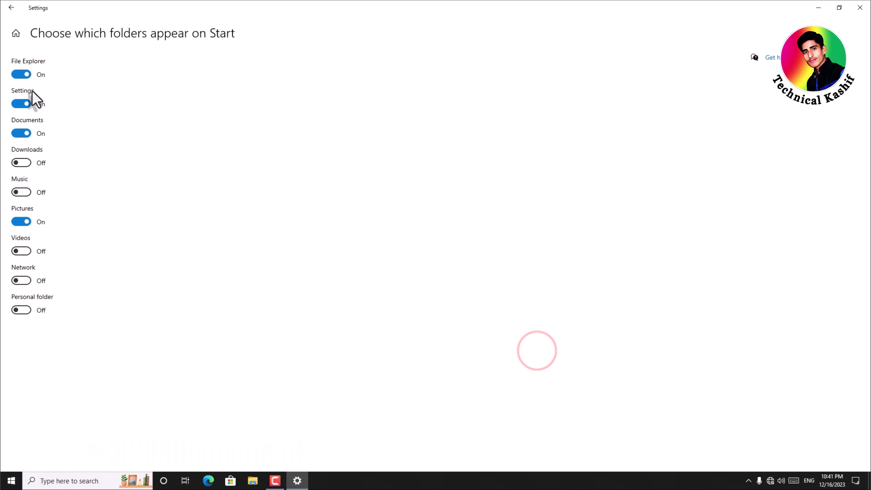